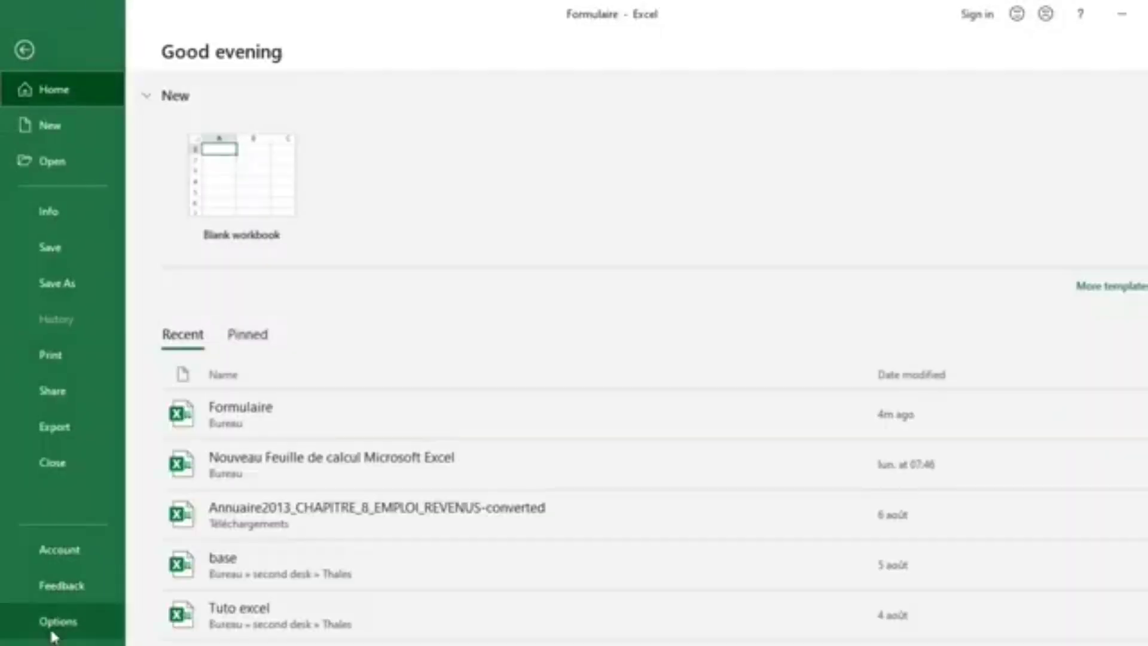
# In Excel Options Language, select French (français) and set it as the preferred Office display language
pyautogui.click(58, 620)
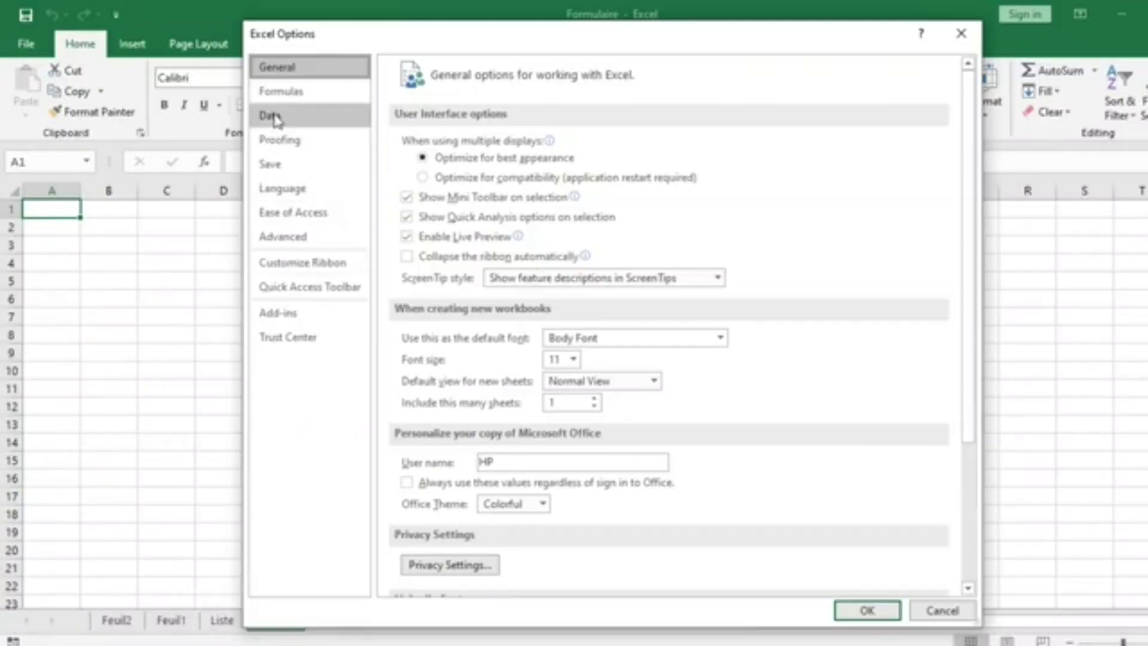
pyautogui.click(296, 189)
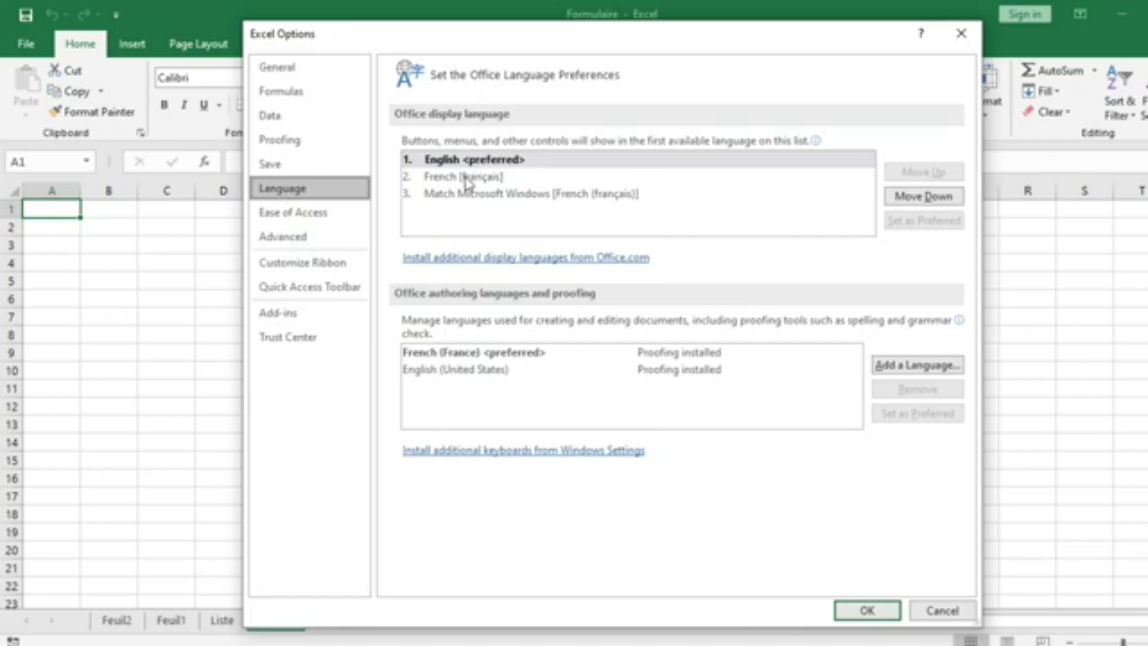
pyautogui.click(466, 180)
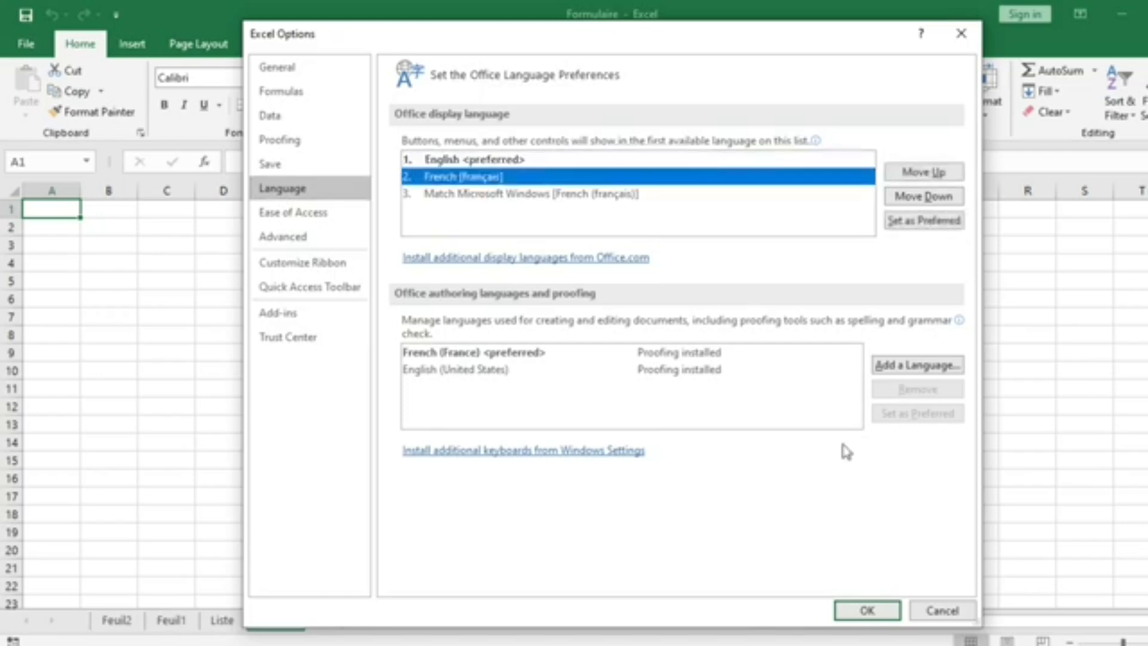
pyautogui.click(920, 178)
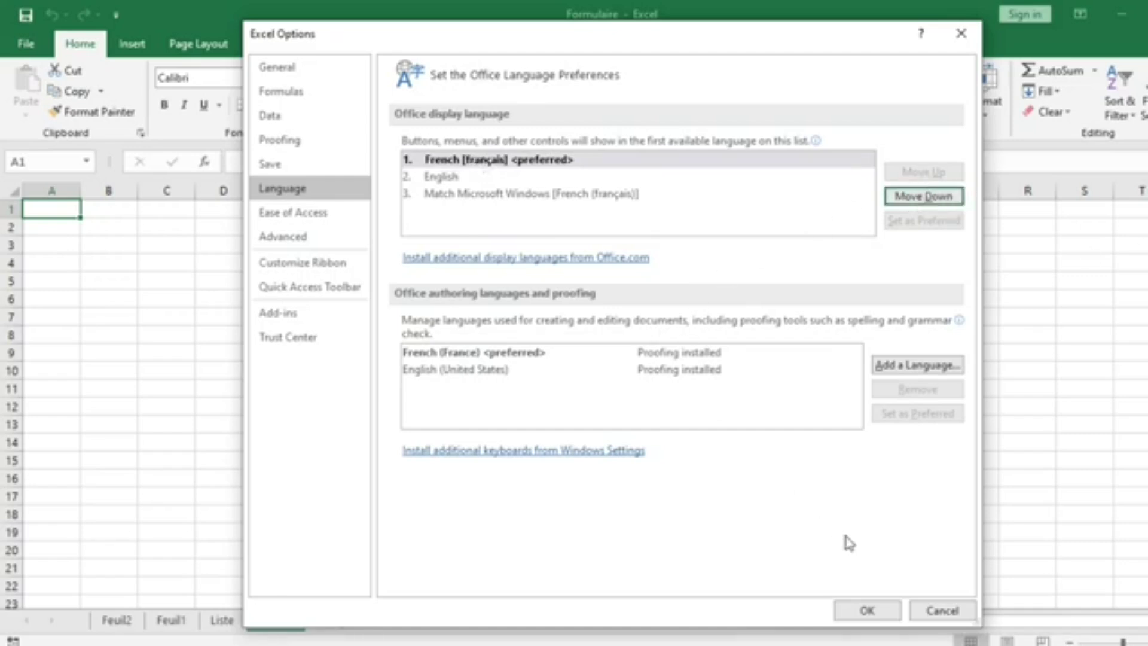
# Confirm the options, acknowledge the Office restart notice and close Excel without saving Formulaire.xlsx
pyautogui.click(867, 612)
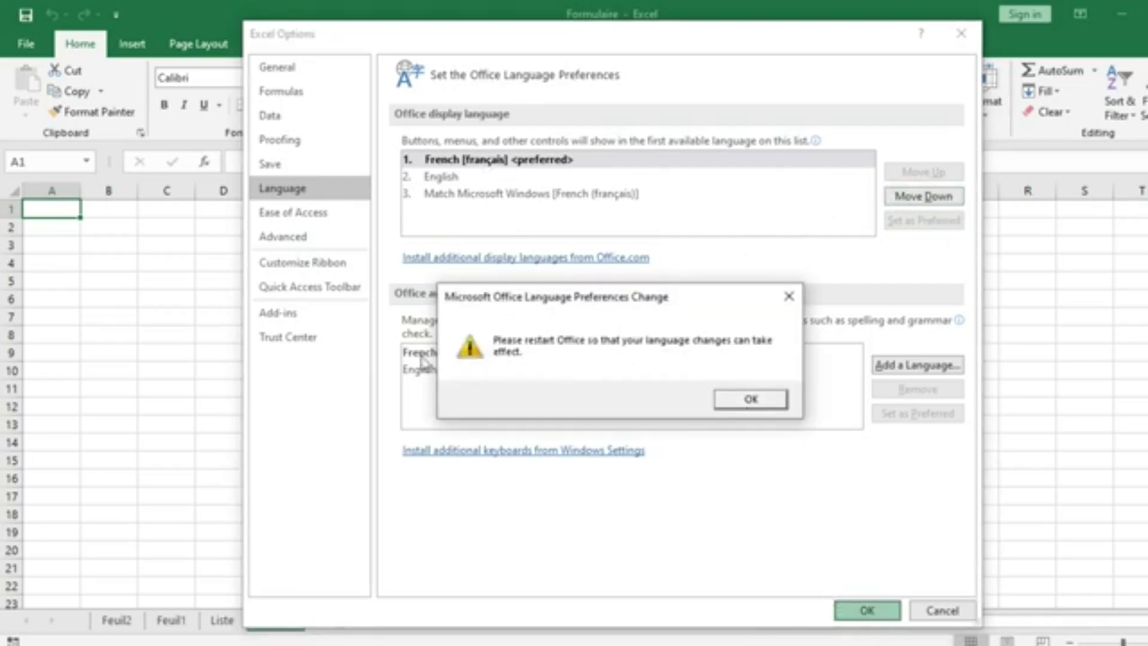
pyautogui.click(748, 399)
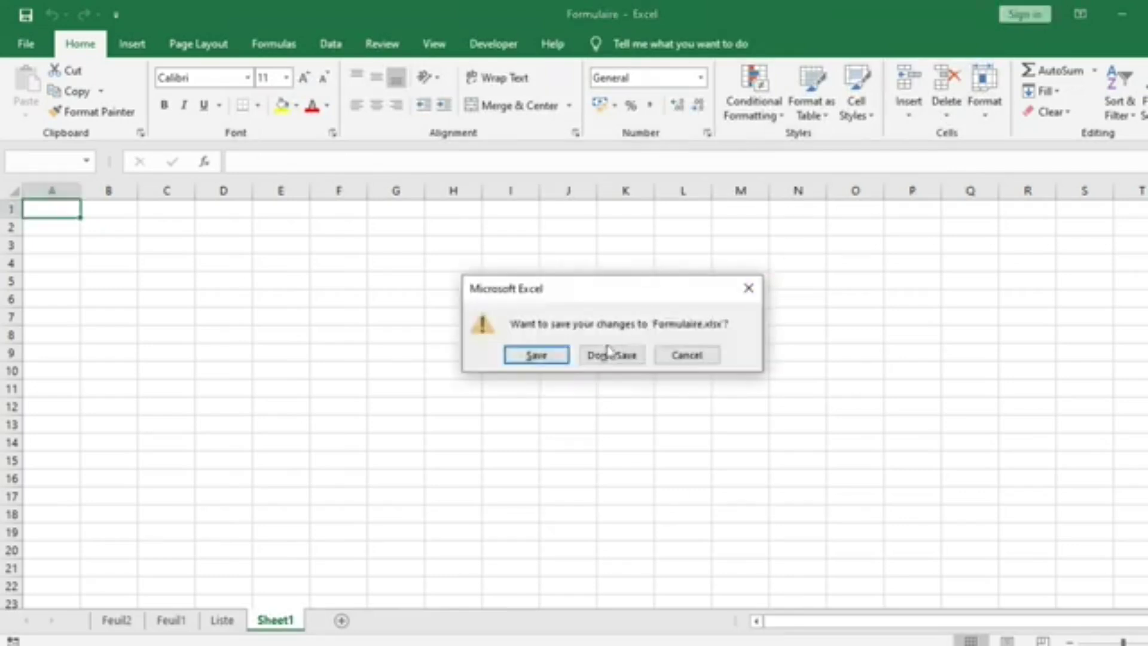
pyautogui.click(599, 355)
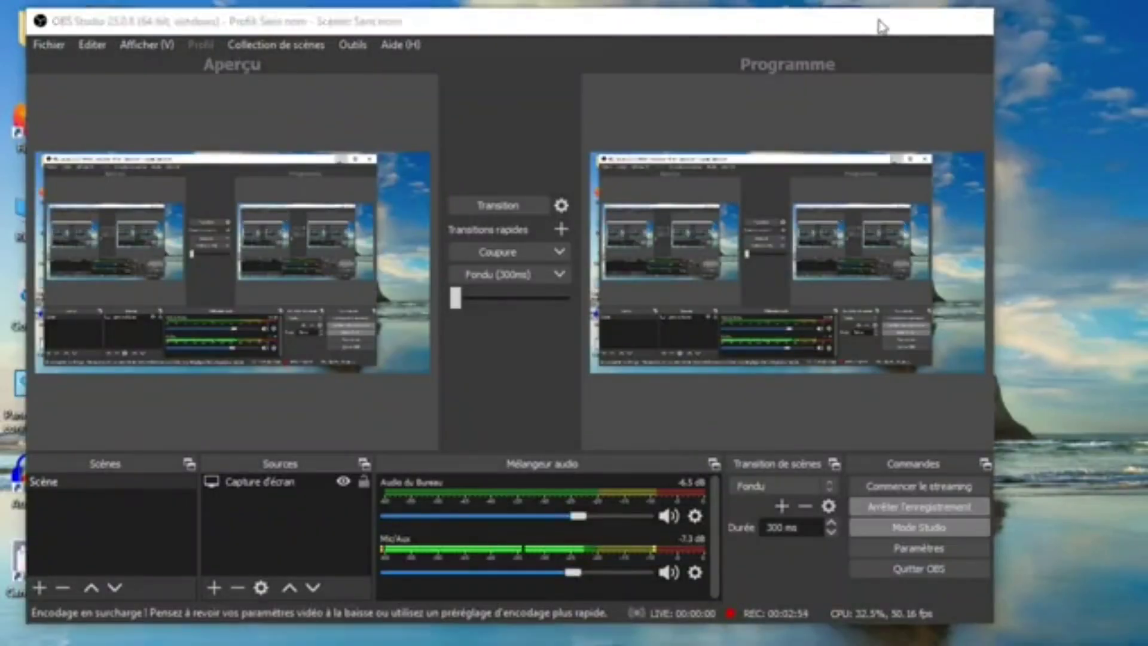
# Show the desktop and relaunch Excel from the Start menu's most-used list
pyautogui.click(881, 23)
pyautogui.press('super')
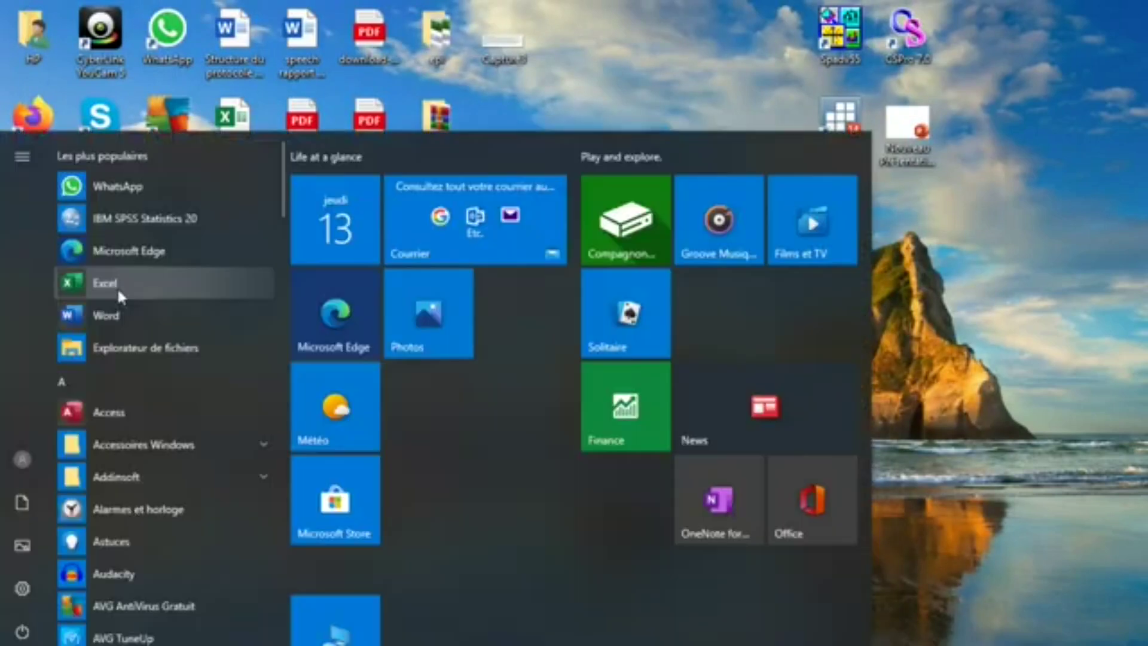
pyautogui.click(123, 282)
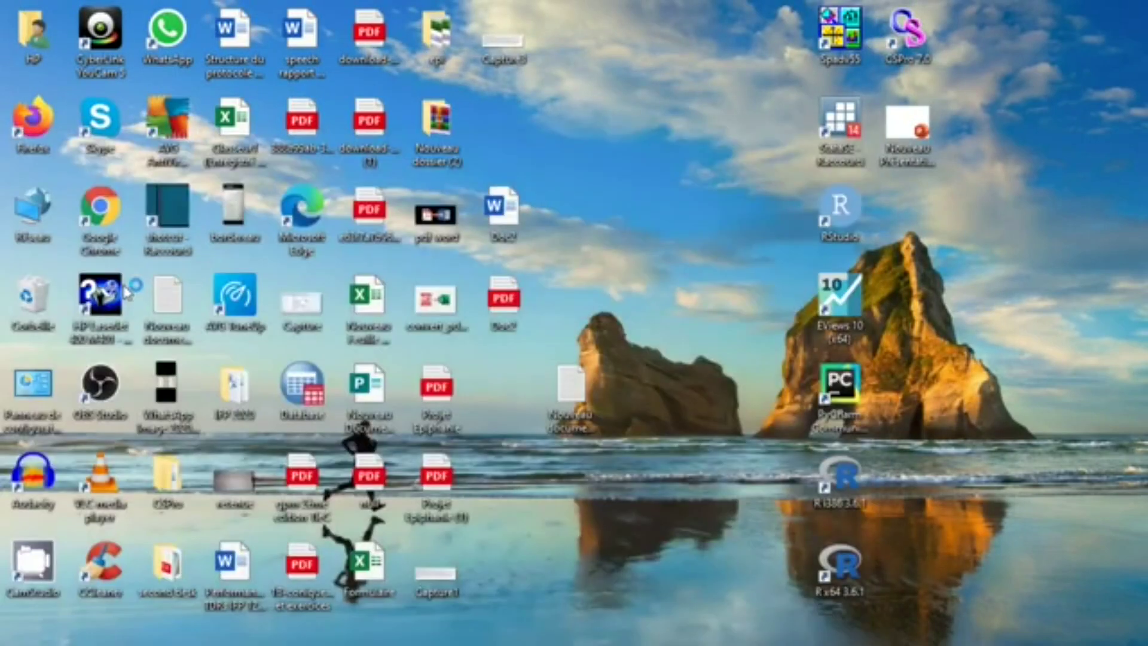